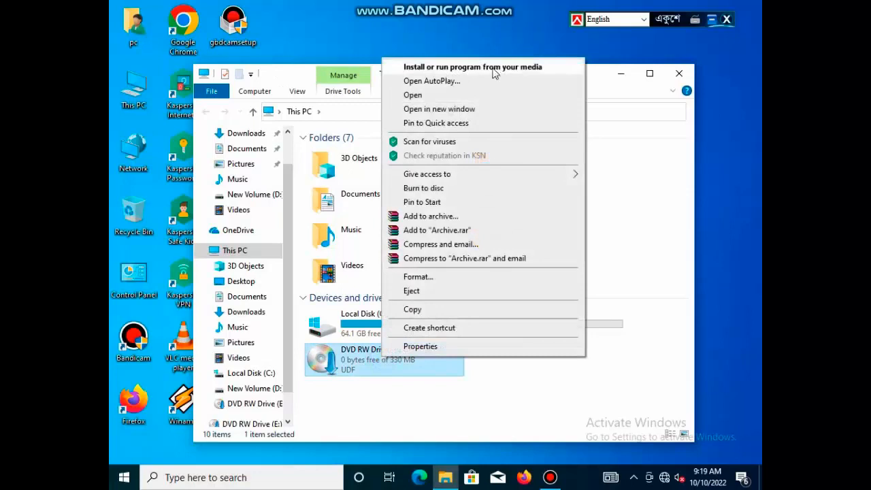
- Open the CANON_UTIL disc in DVD RW Drive (E:) and run the MInst application
click(414, 95)
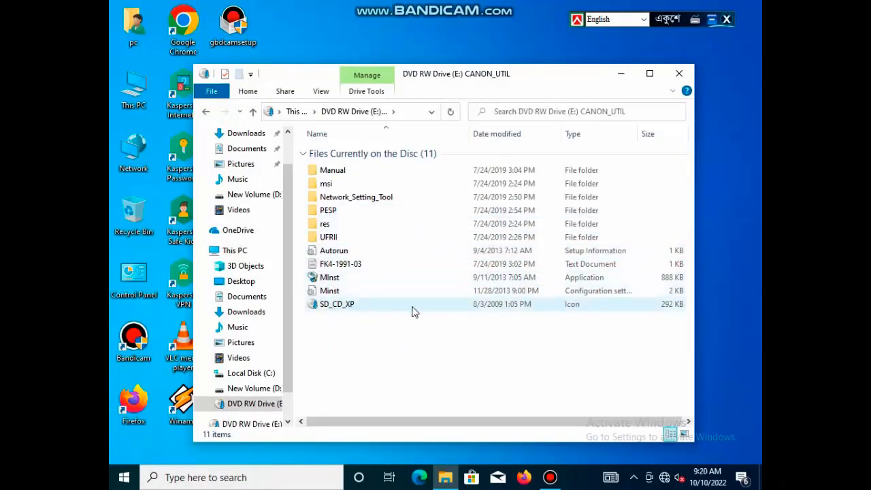
double_click(342, 284)
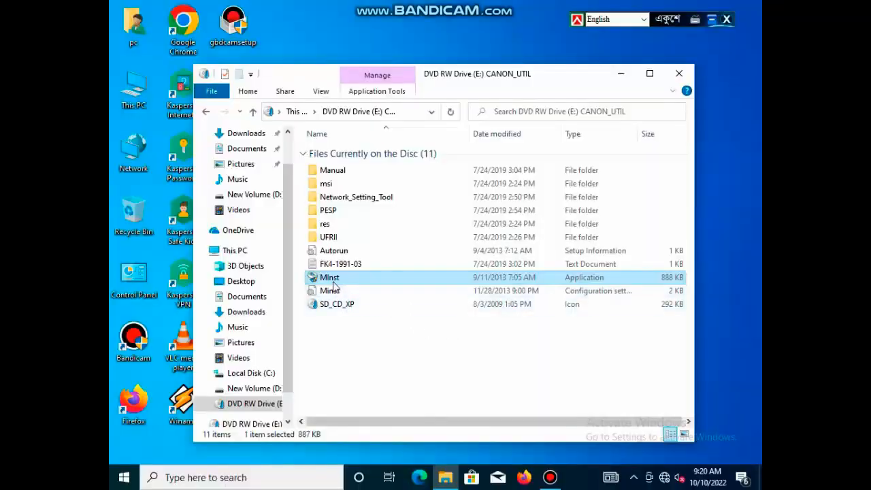
right_click(333, 279)
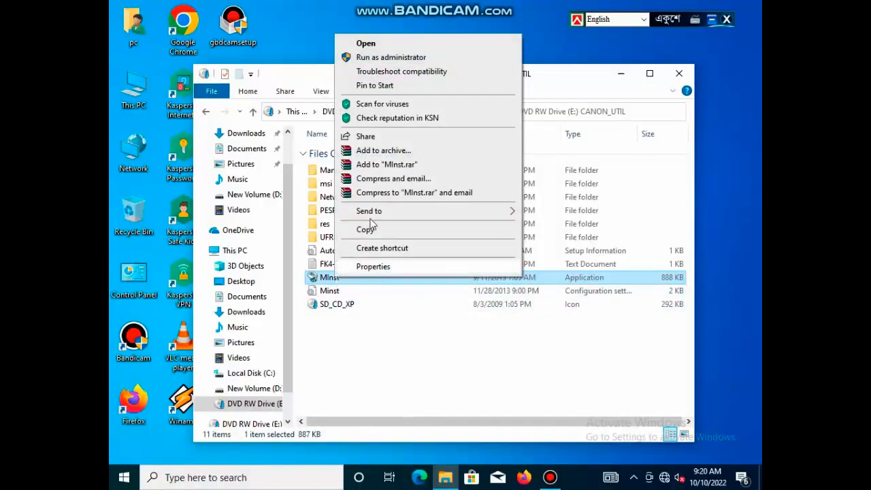
click(370, 43)
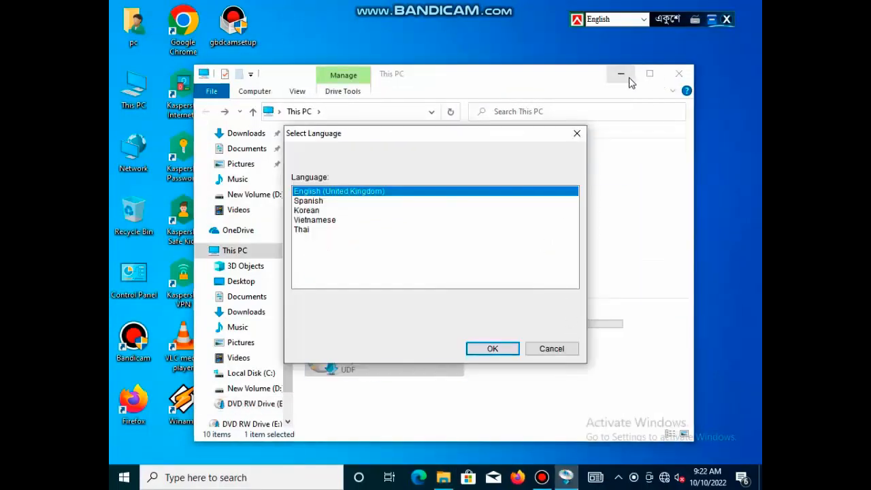
- Minimise the file window, accept English (United Kingdom) as the setup language and choose Easy Installation
click(626, 77)
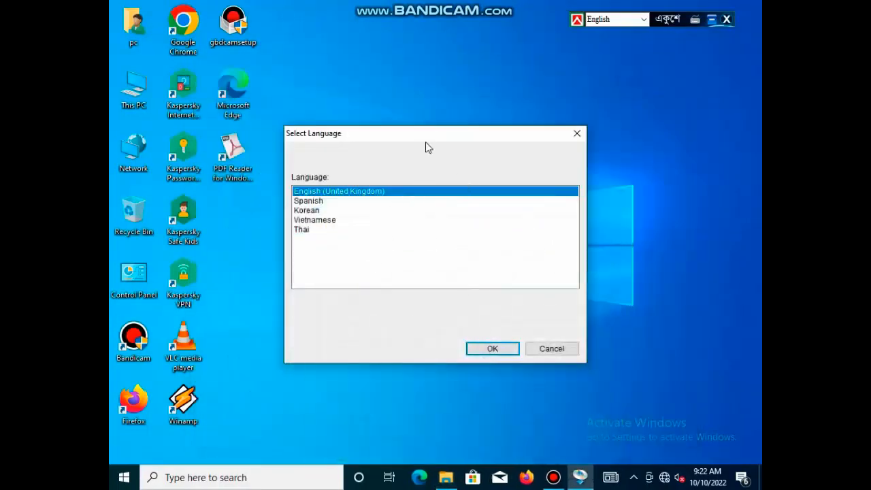
click(499, 351)
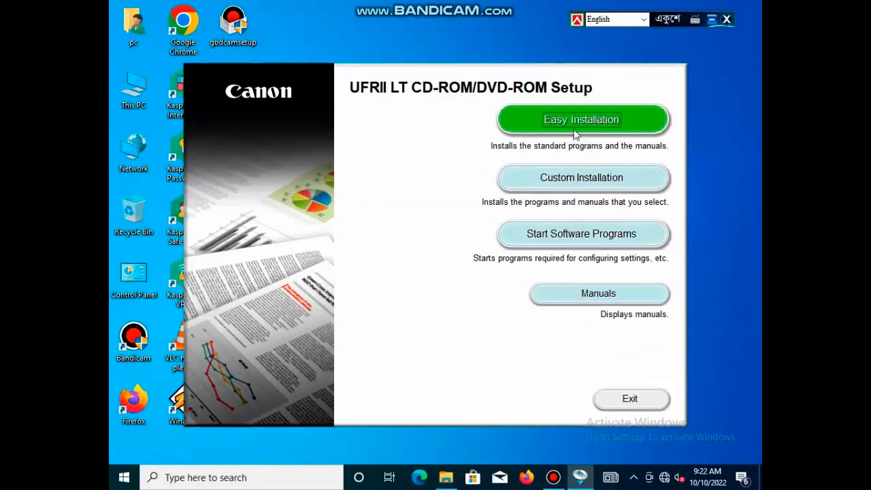
click(585, 127)
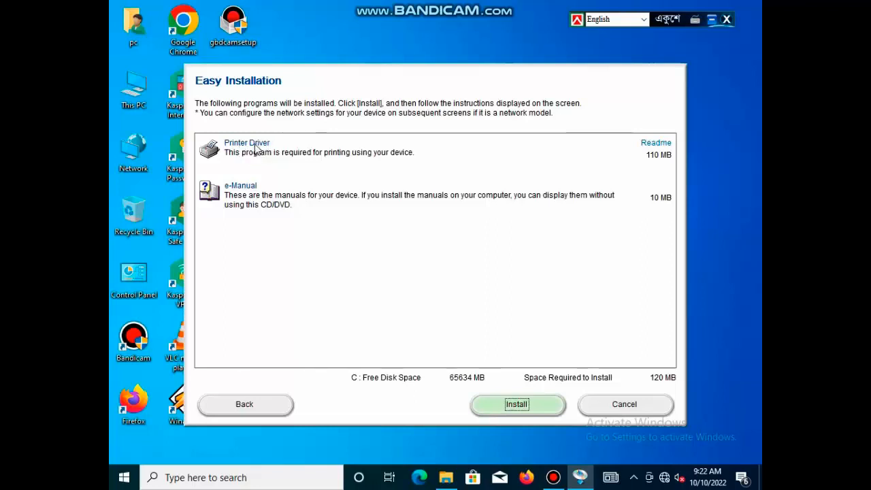
- Start installing the Printer Driver and e-Manual and accept the Canon software license agreement
key(Tab)
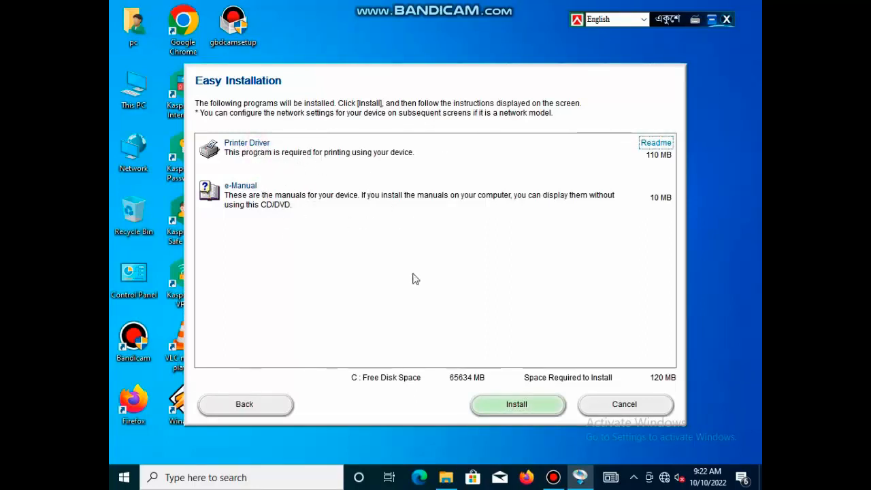
click(515, 406)
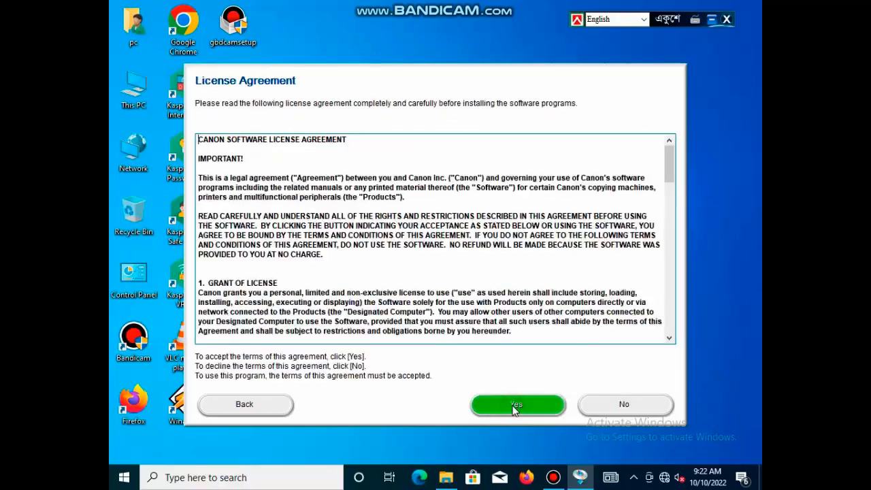
click(517, 404)
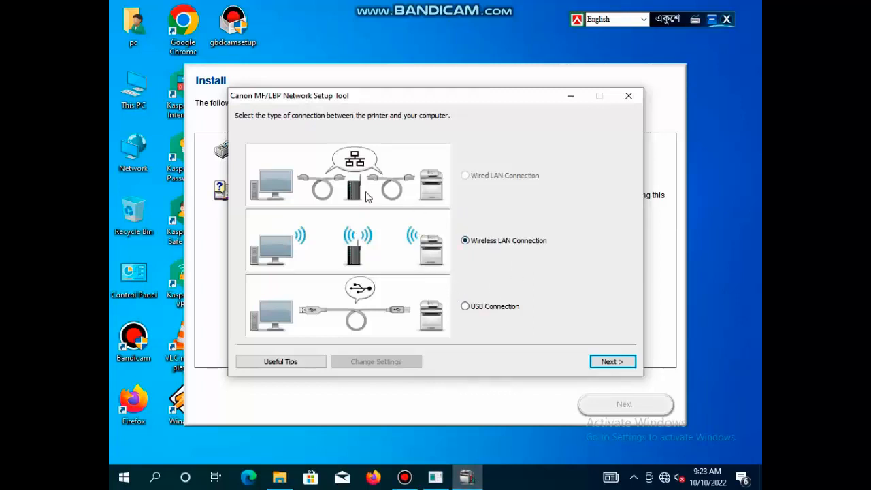
- Choose USB Connection in the Canon MF/LBP Network Setup Tool and begin the driver installation
click(410, 83)
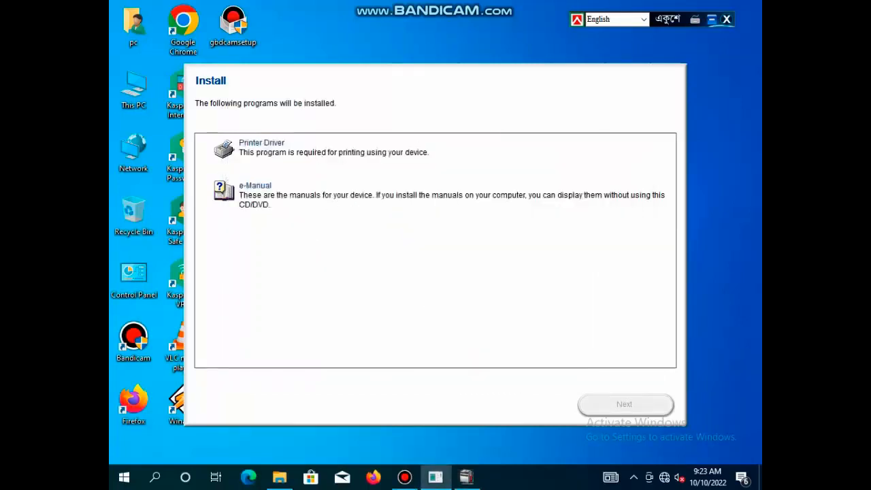
click(469, 480)
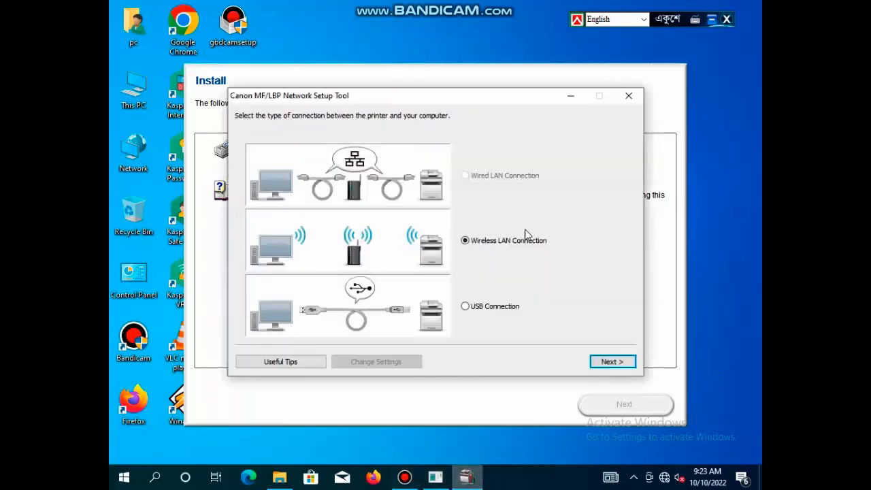
click(472, 308)
click(615, 361)
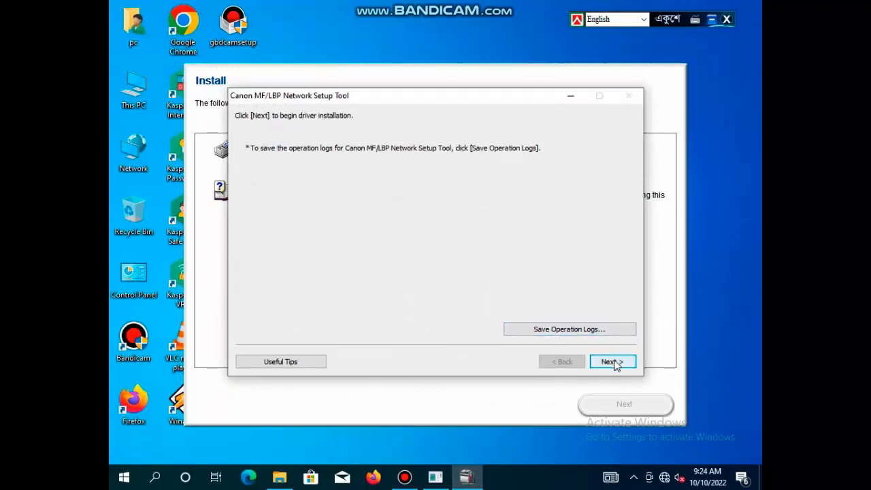
click(614, 361)
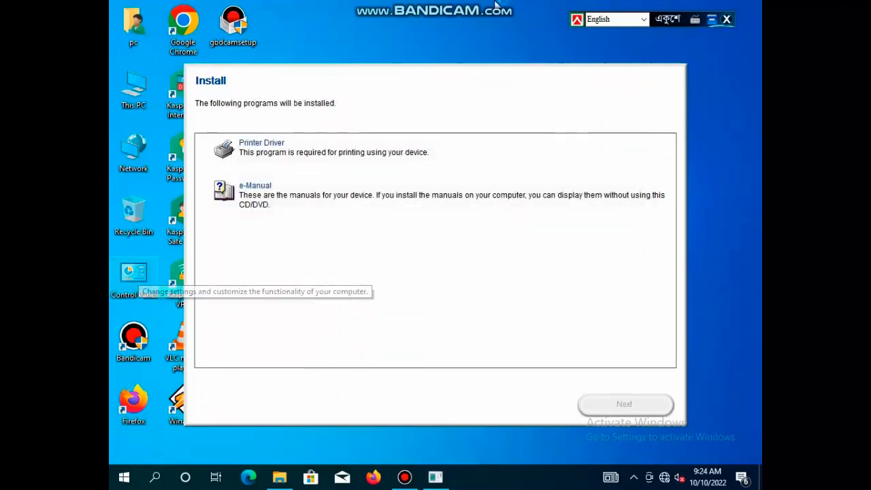
- Confirm continuing with the UFRII LT printer driver installation over the USB connection
right_click(442, 14)
click(465, 48)
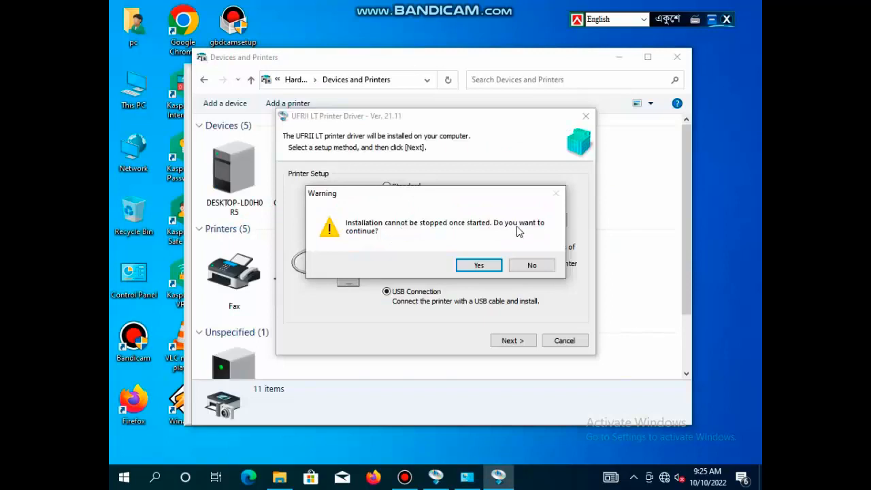
click(477, 266)
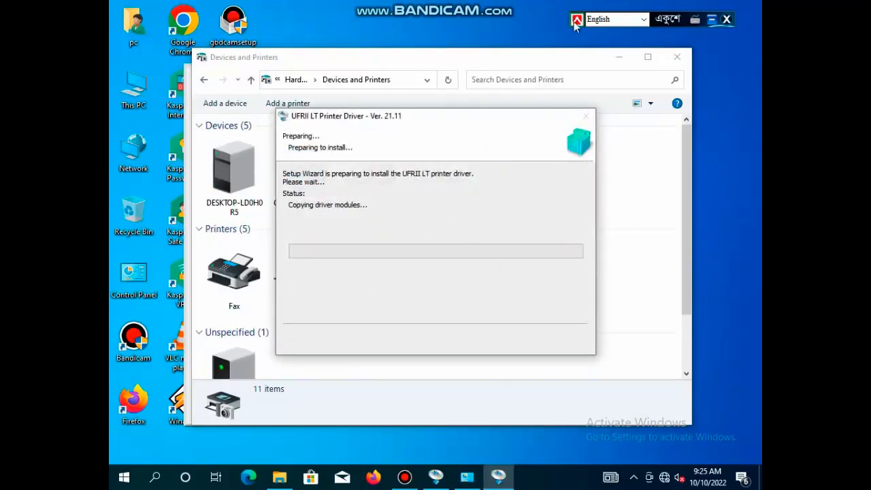
- Bring Devices and Printers forward, then enlarge and reposition its window to check the printers and the unspecified LBP6030/6030B/6018L device
click(488, 65)
scroll(604, 281, down, 1)
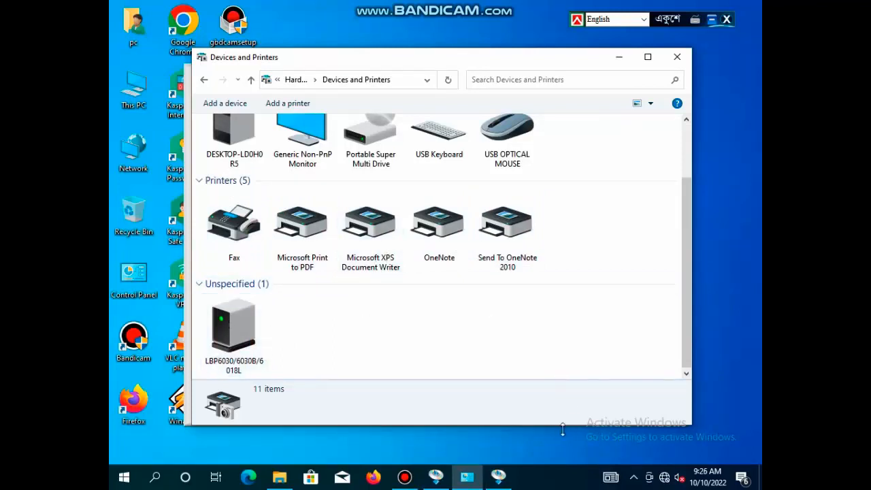
drag(562, 428, 564, 461)
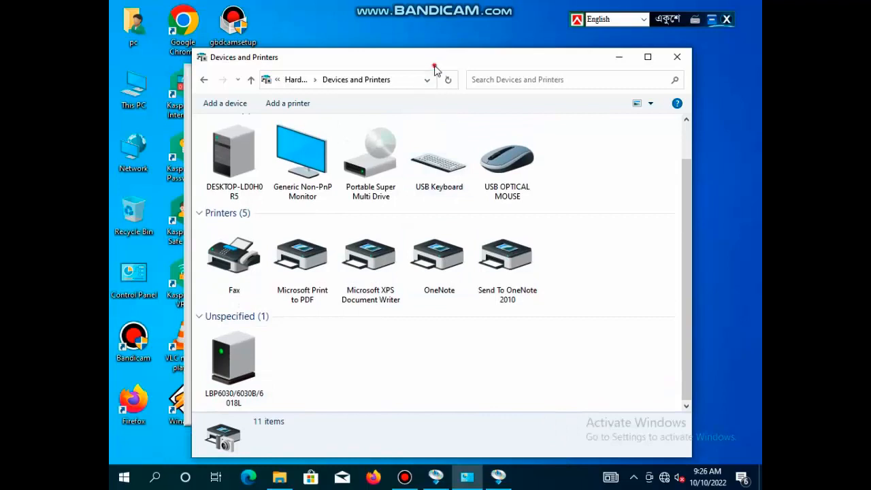
drag(434, 66, 418, 33)
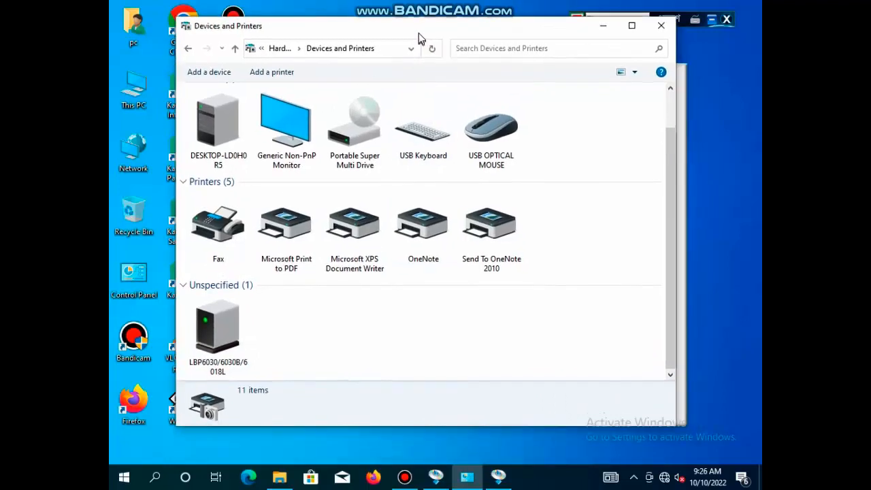
- Bring the printer driver installer windows back to the front and dismiss the device setup notification
click(498, 476)
click(439, 477)
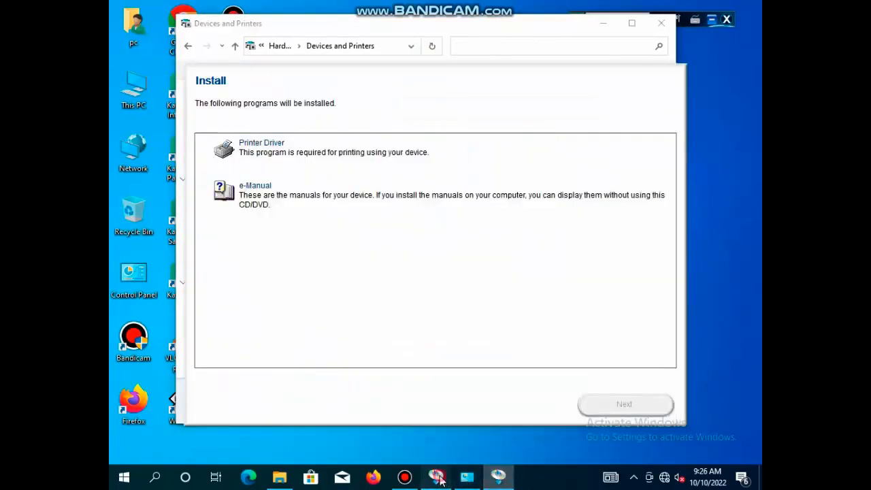
click(498, 477)
click(472, 121)
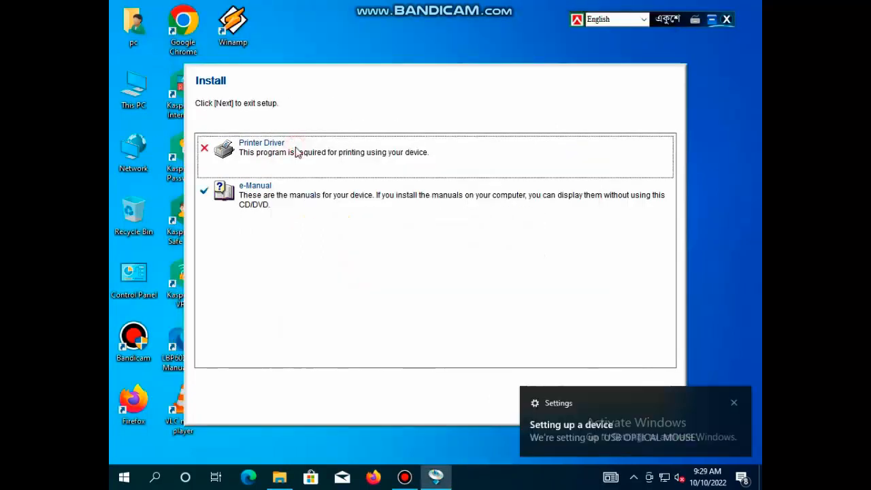
click(733, 403)
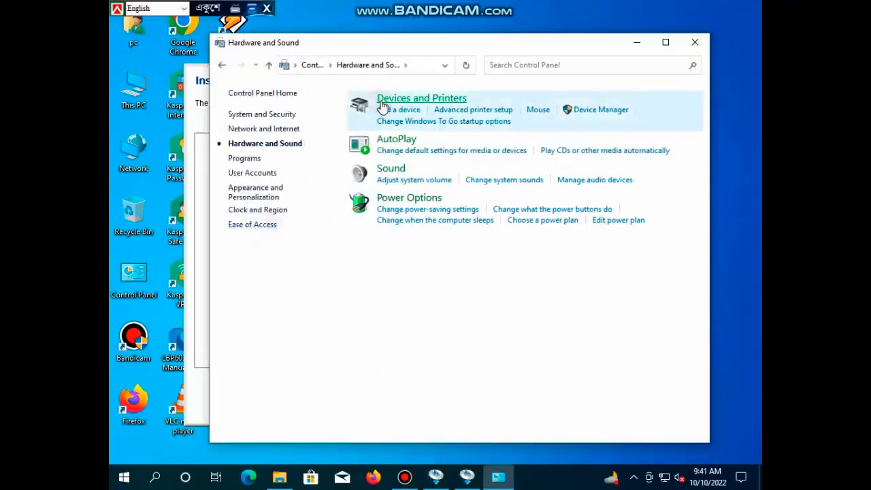
- Open Devices and Printers from Hardware and Sound and refresh the device list
click(384, 101)
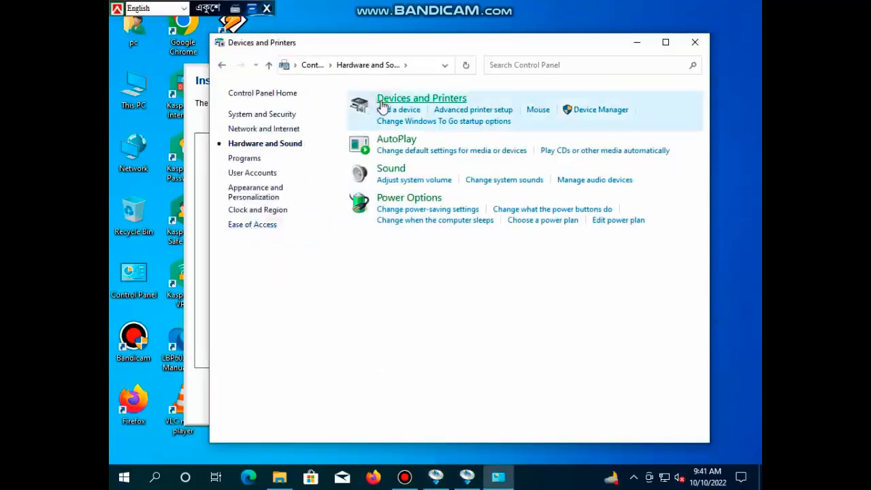
right_click(325, 341)
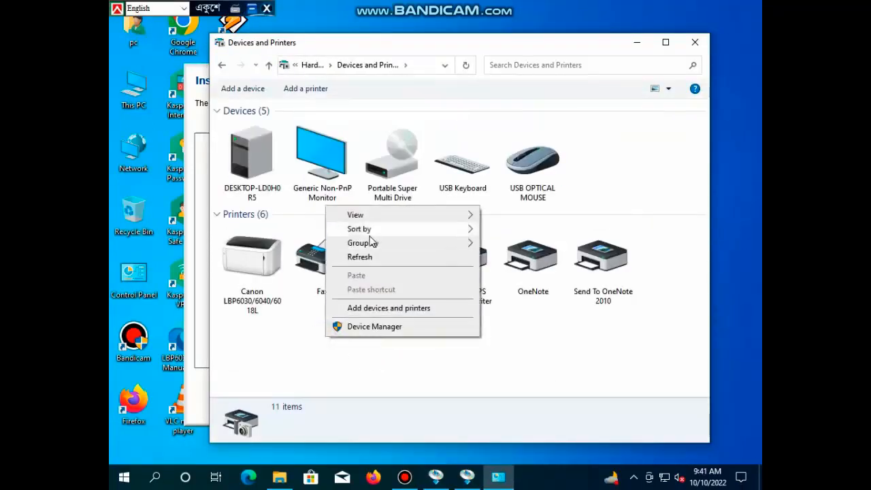
click(359, 257)
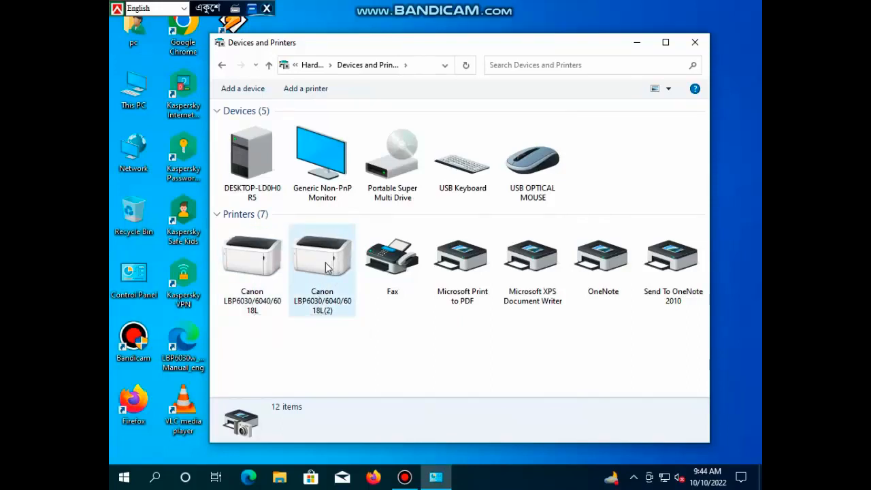
- Set Canon LBP6030/6040/6018L as the default printer and remove the duplicate Canon LBP6030/6040/6018L(2)
right_click(249, 271)
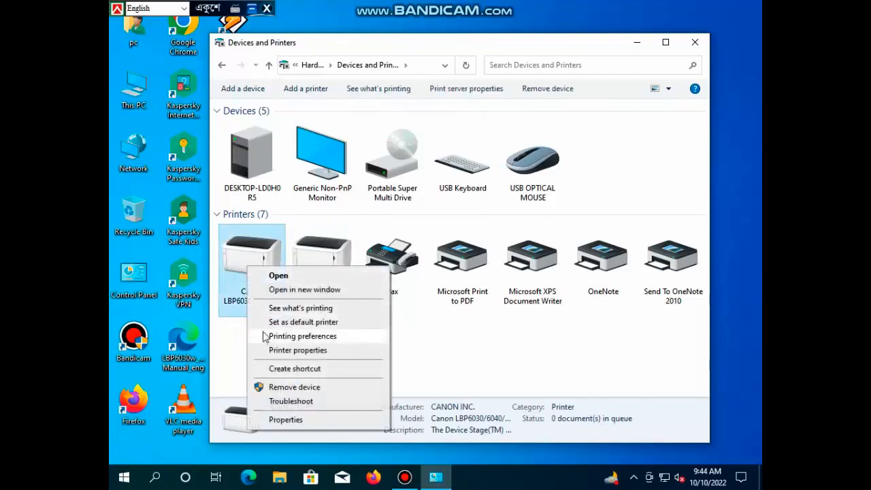
click(264, 321)
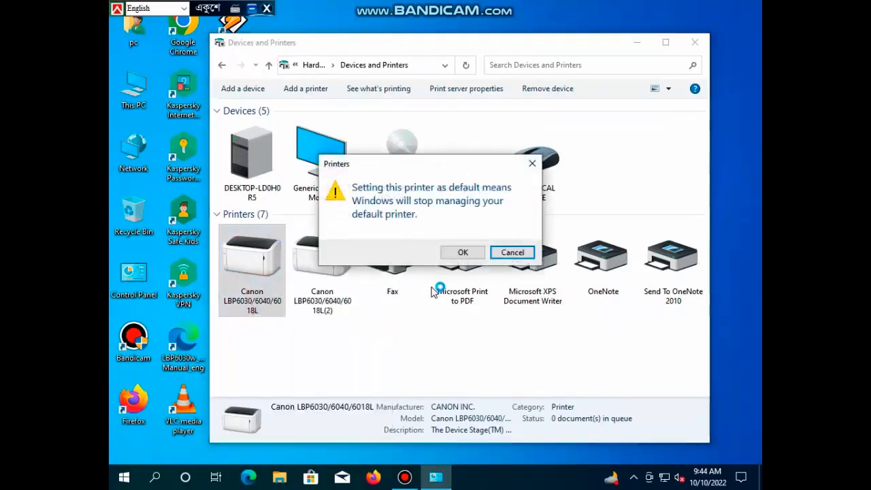
click(456, 253)
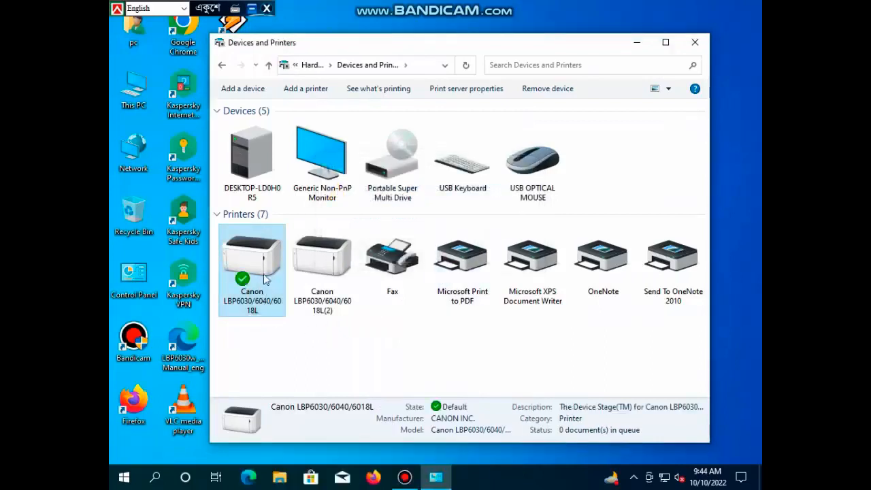
right_click(329, 272)
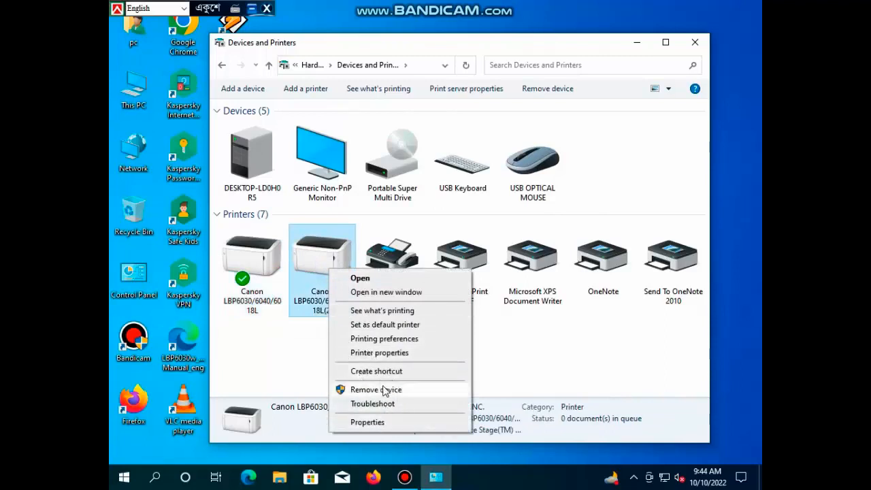
click(388, 393)
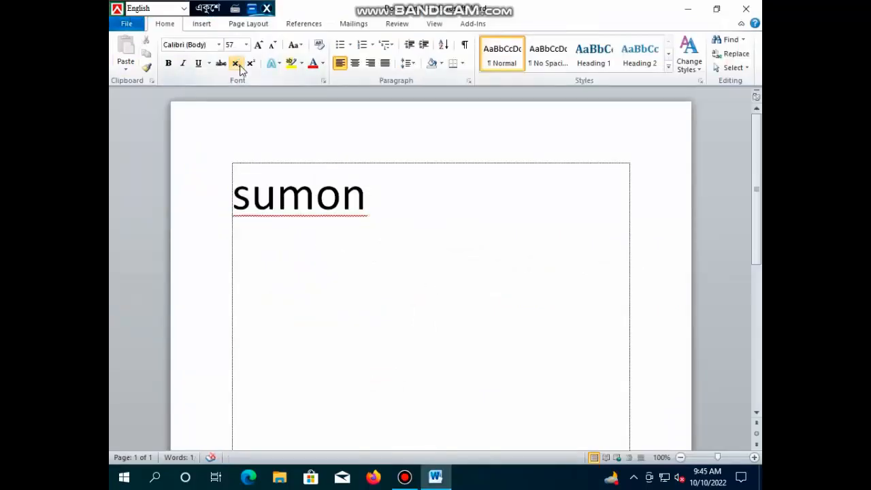
- In Word, save the document to the Documents folder under the suggested file name and open its print settings
key(ctrl+s)
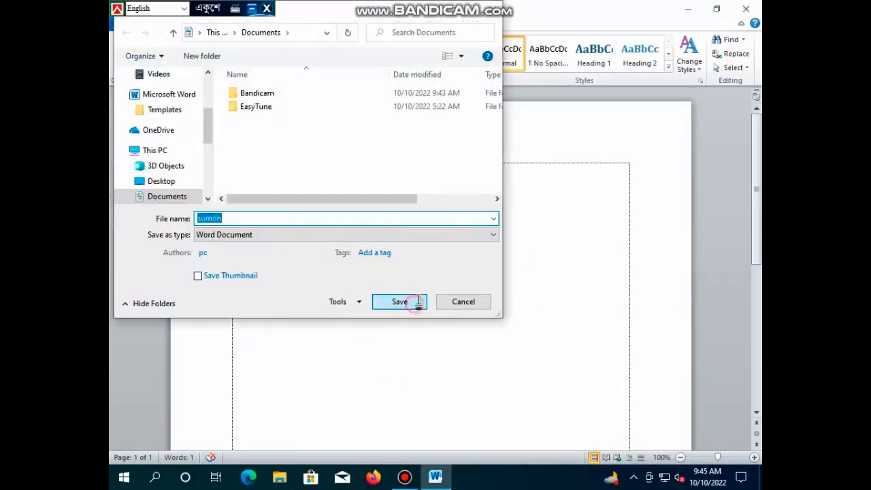
click(418, 304)
click(133, 26)
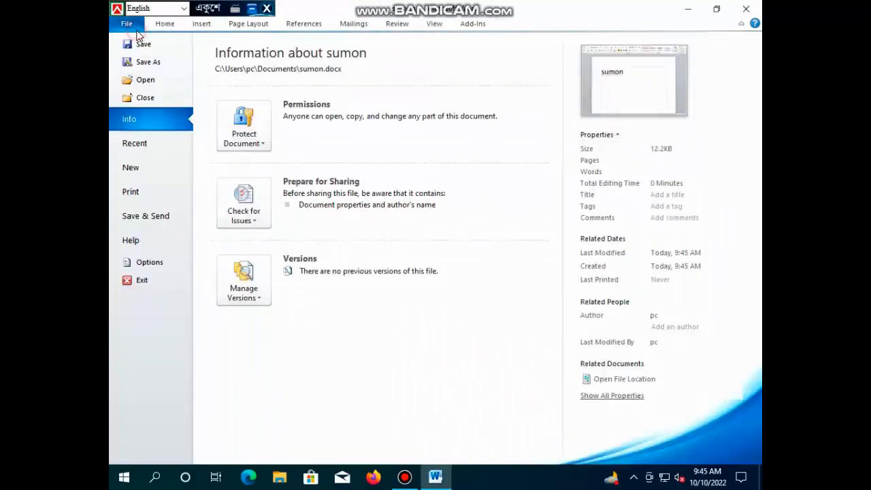
click(151, 195)
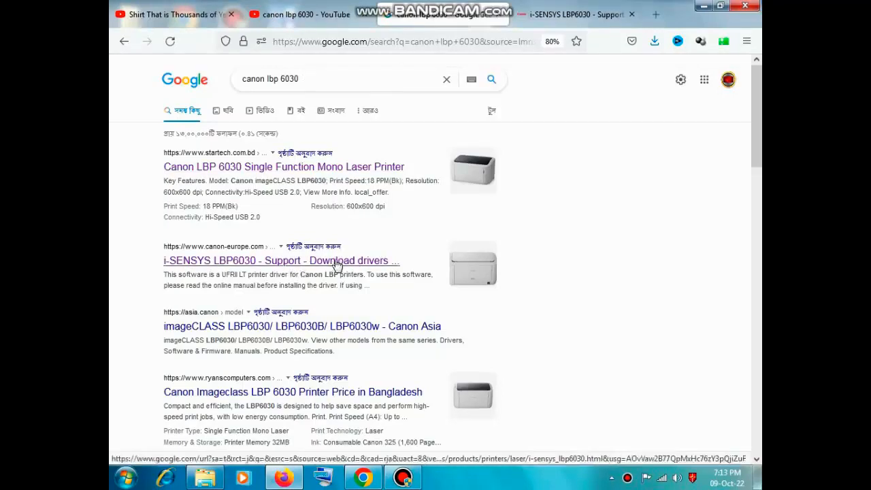
click(306, 78)
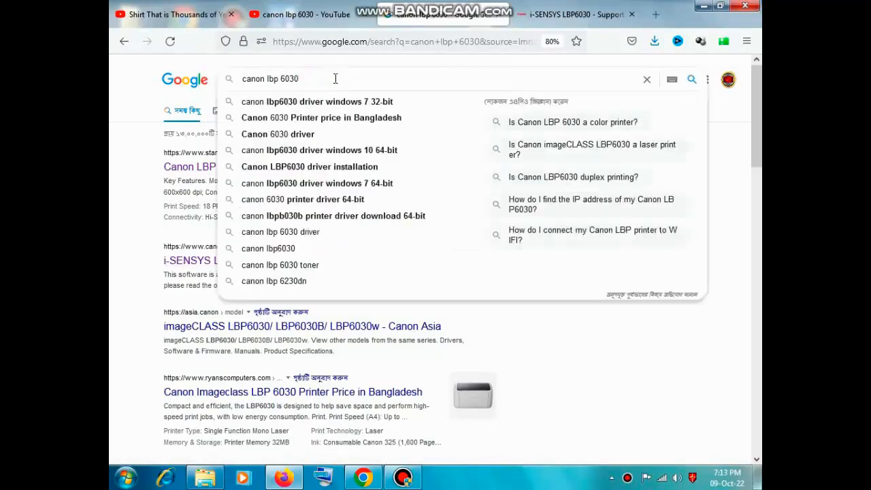
click(703, 394)
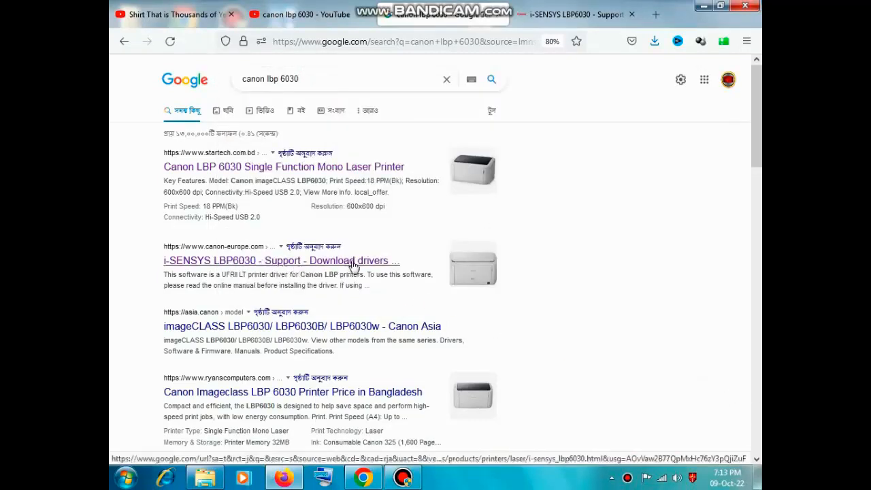
- Close the old Canon support tab, reopen the i-SENSYS LBP6030 Support result in a new tab and switch to it
right_click(353, 264)
click(631, 14)
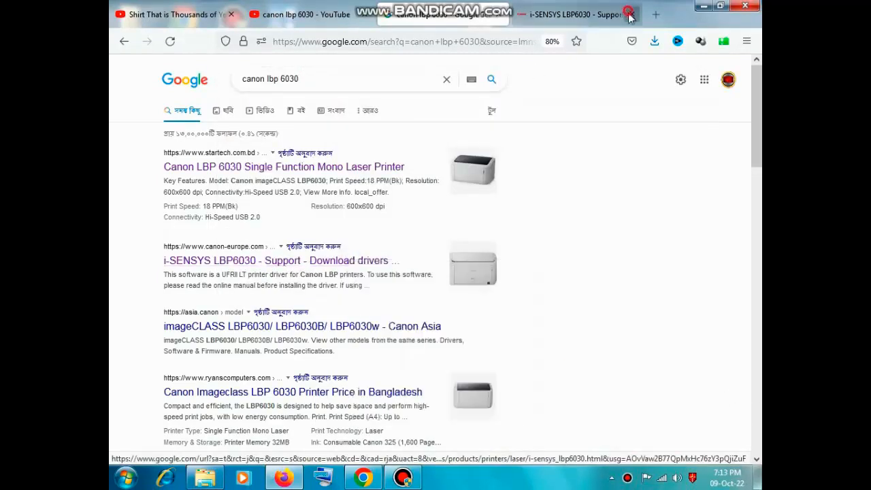
right_click(329, 260)
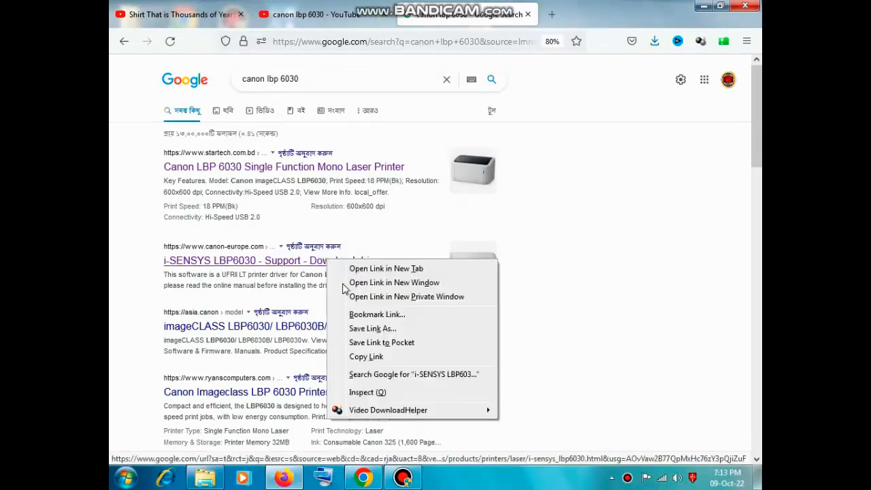
click(390, 273)
click(568, 16)
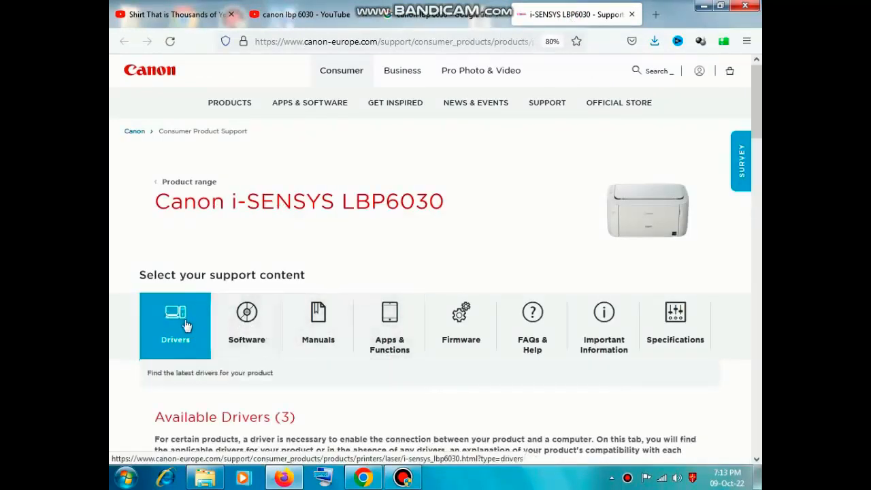
- Look through the operating systems offered in the Available Drivers section of the Canon support page
scroll(753, 108, down, 5)
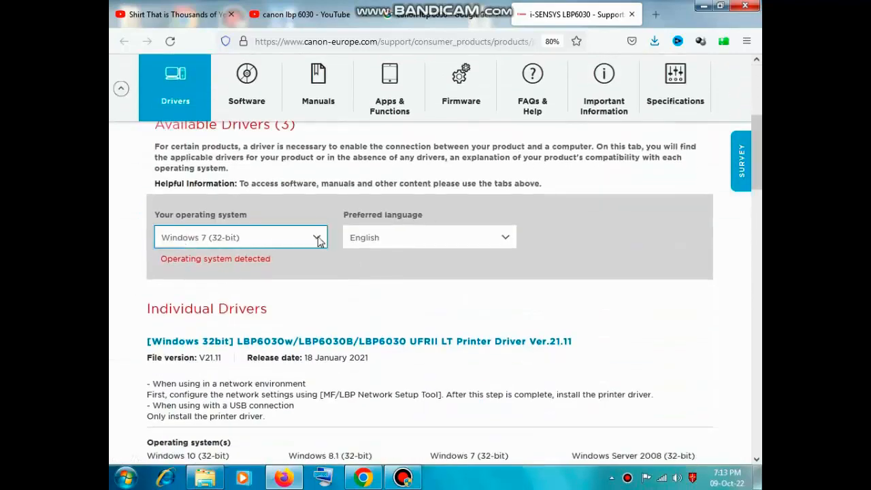
click(318, 241)
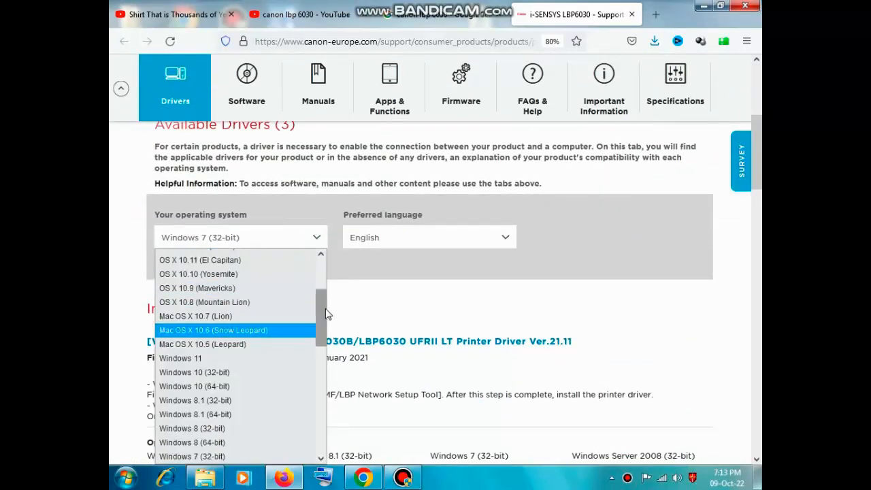
drag(325, 313, 330, 254)
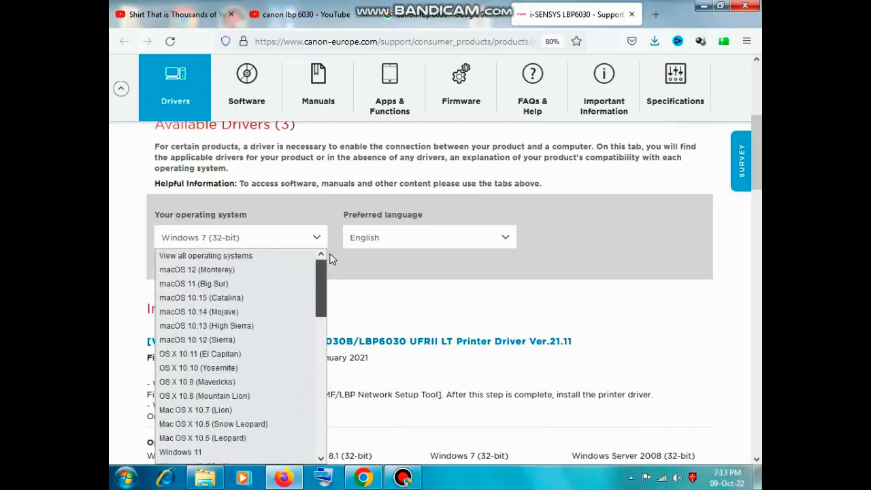
- Minimize the browser and check in the computer's system properties whether Windows is 32-bit or 64-bit
click(702, 6)
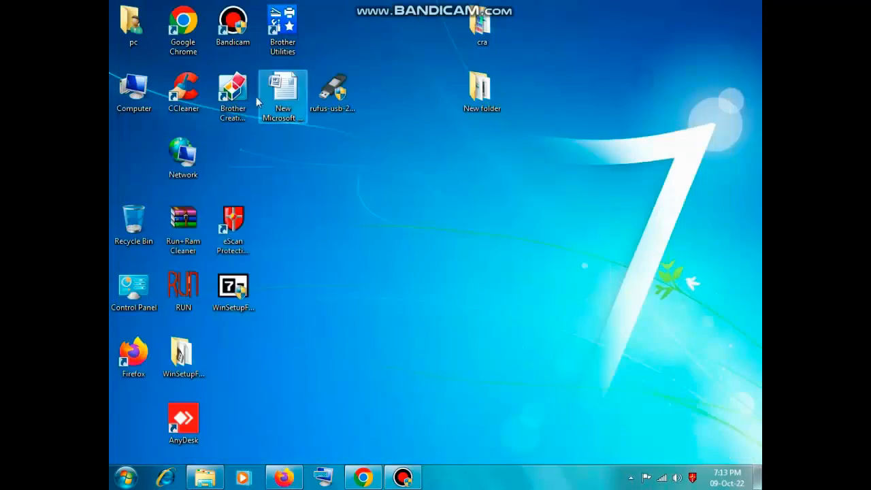
click(133, 91)
right_click(133, 91)
click(195, 230)
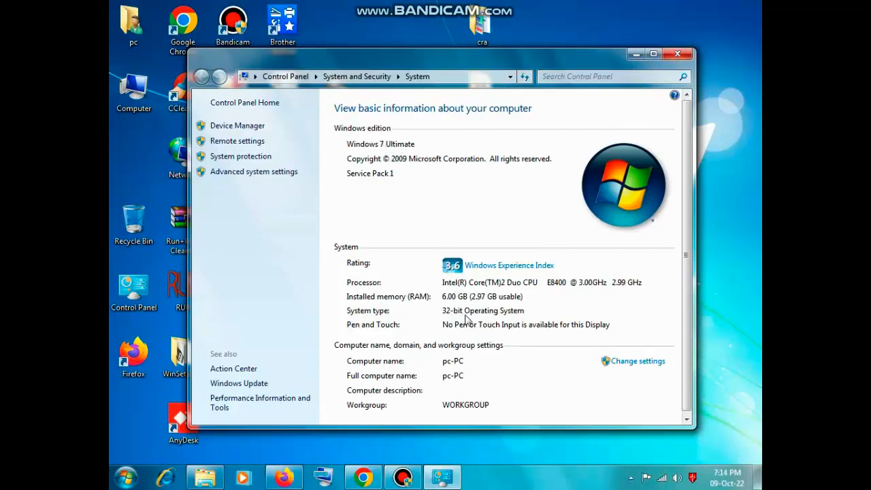
click(678, 53)
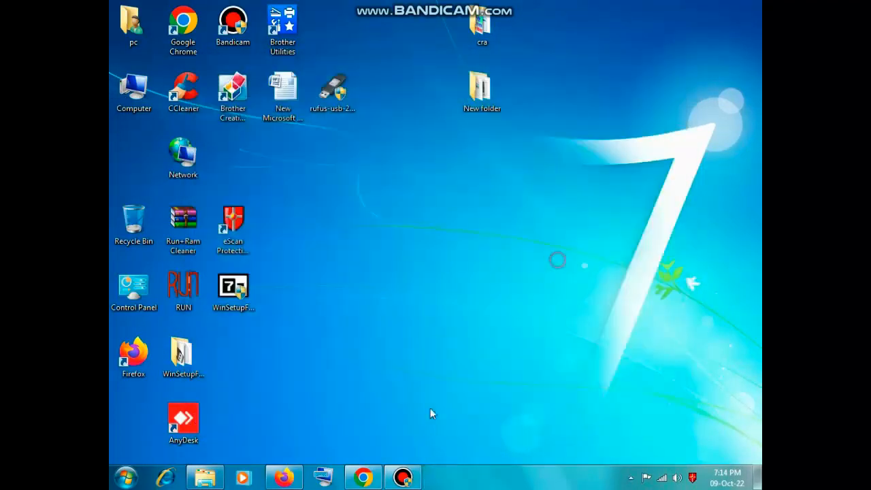
- Return to Firefox, choose Windows 7 (32-bit) as the operating system and look through the drivers offered for it
click(363, 480)
click(363, 480)
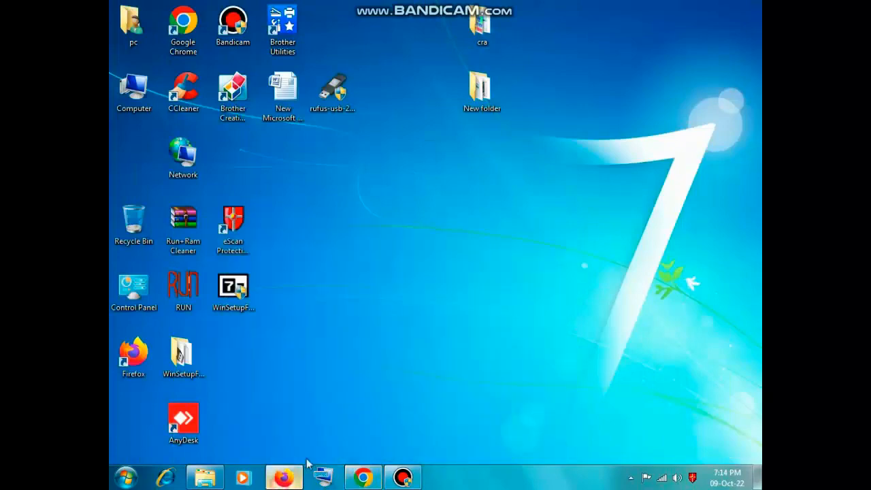
click(283, 478)
click(314, 237)
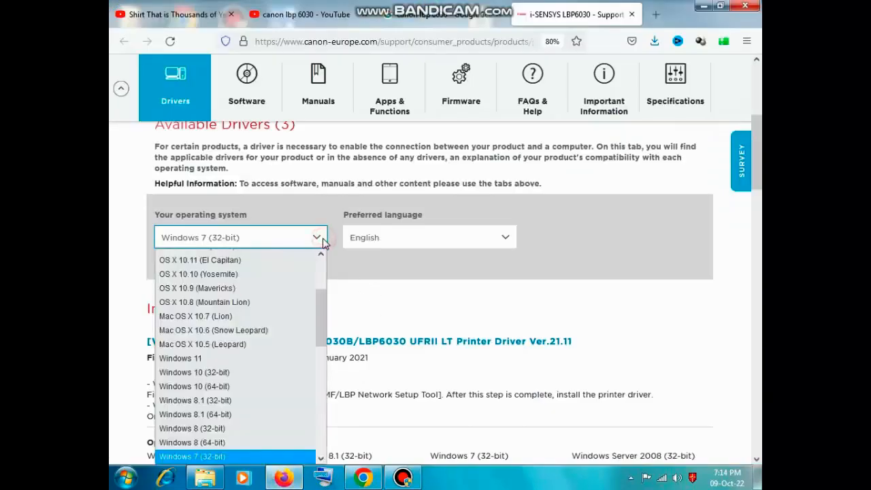
scroll(286, 303, down, 5)
click(284, 302)
scroll(682, 232, down, 5)
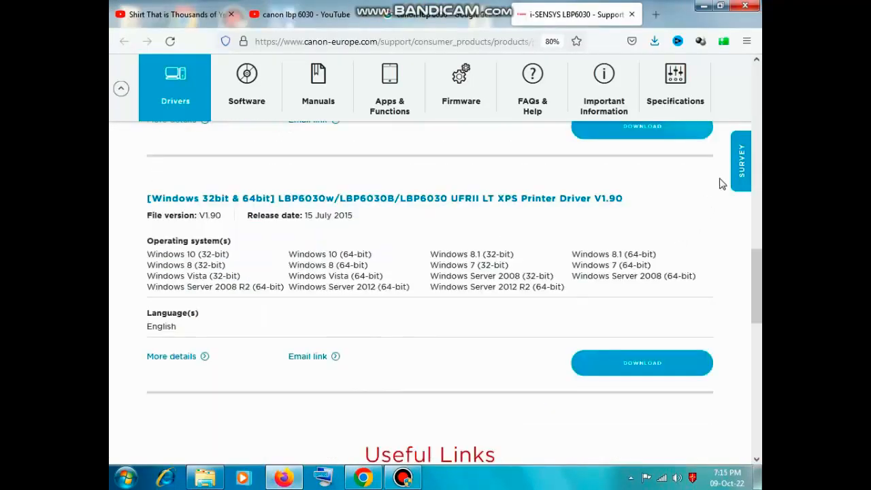
- Download the Windows 32bit UFRII LT Printer Driver Ver.21.11 and accept the Canon software license agreement
drag(757, 285, 757, 201)
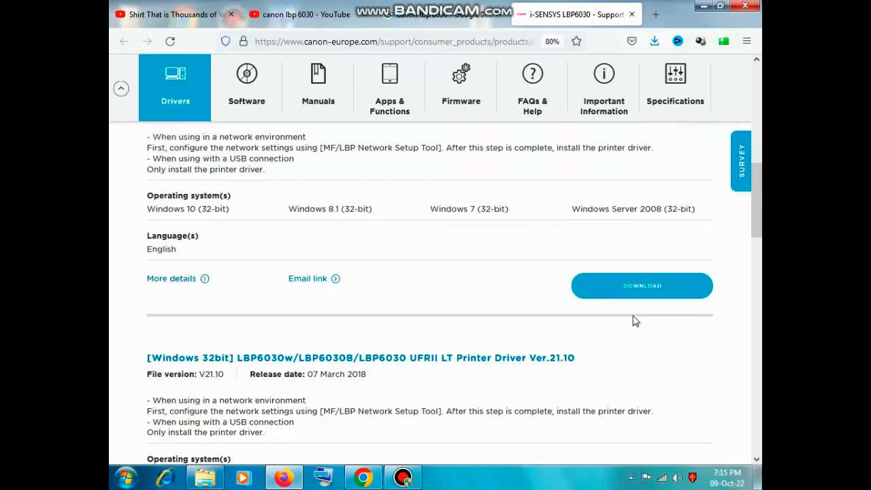
click(640, 285)
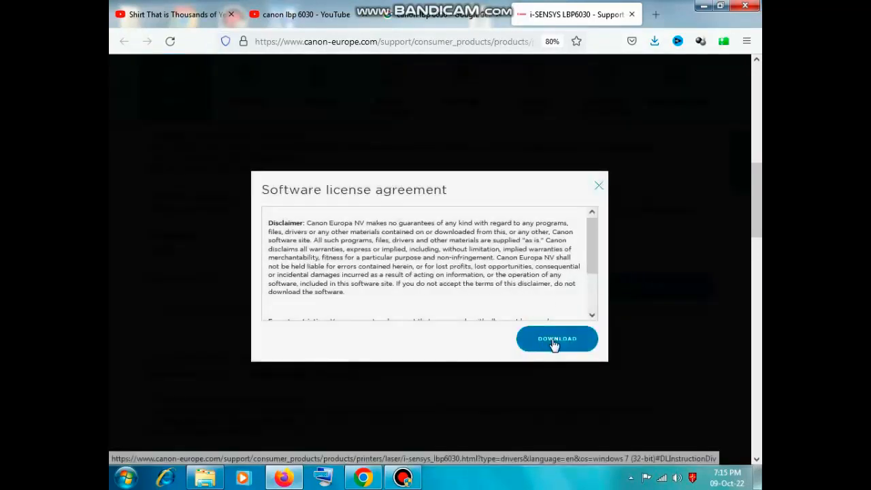
click(555, 340)
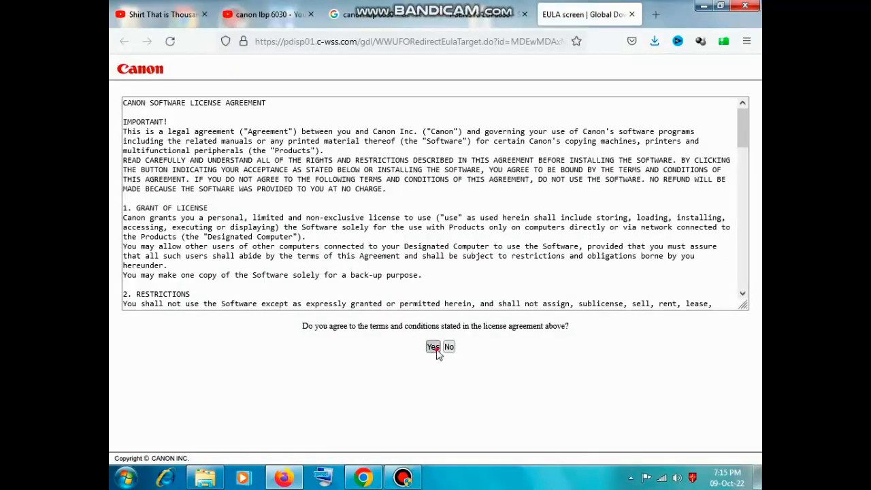
click(433, 347)
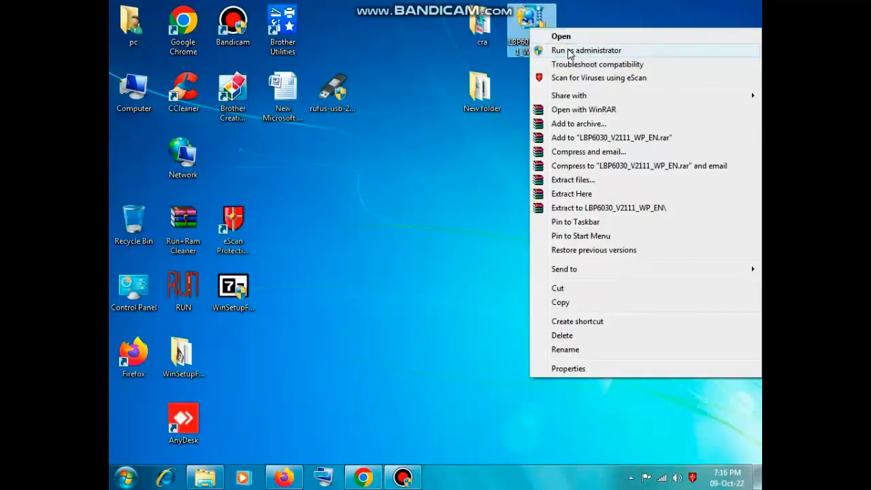
- Run the downloaded LBP6030_V2111_WP_EN package from the desktop as administrator and open the extracted folder
click(571, 48)
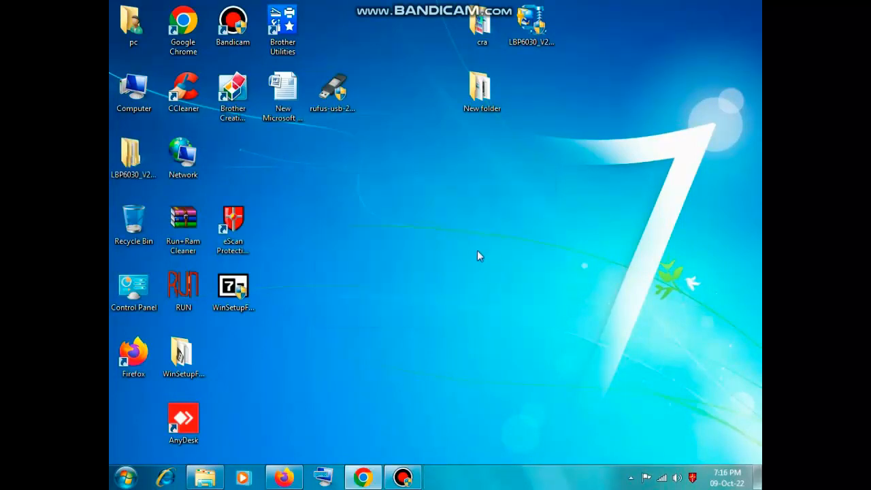
double_click(132, 157)
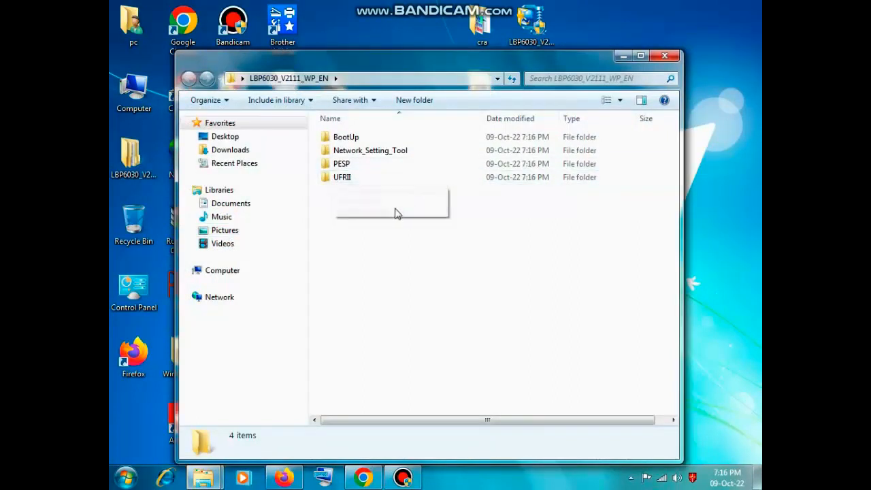
right_click(376, 193)
click(414, 249)
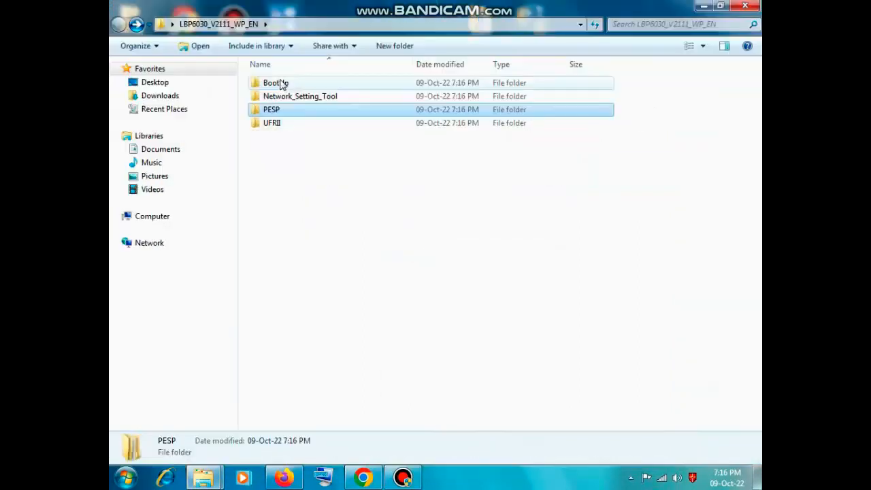
- Open the BootUp folder of the extracted driver, restore the window from full size and launch the Setup application
double_click(281, 85)
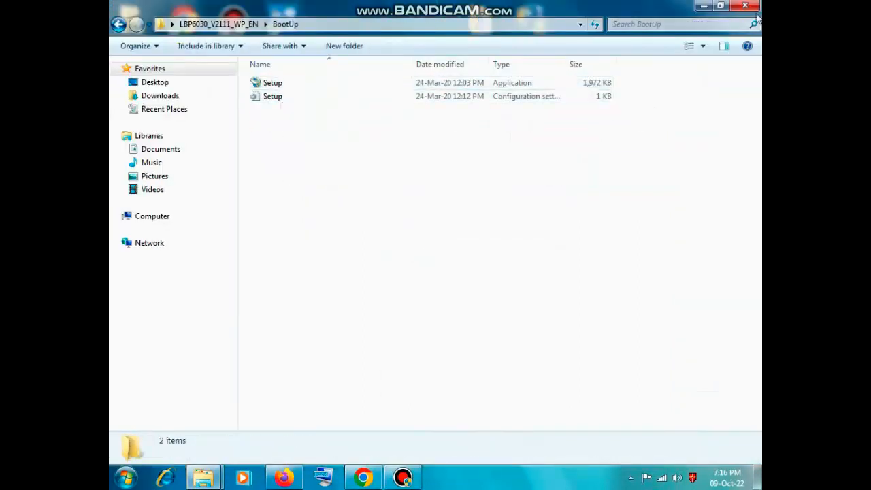
click(720, 5)
drag(463, 64, 507, 61)
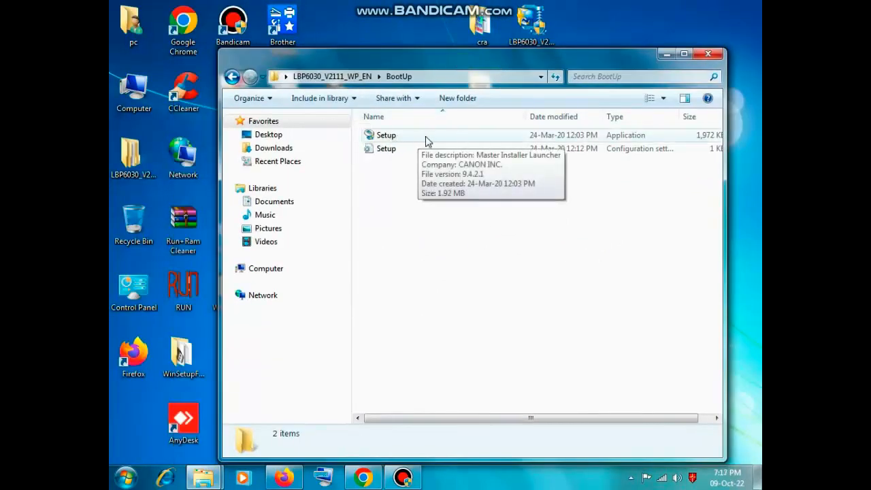
click(232, 76)
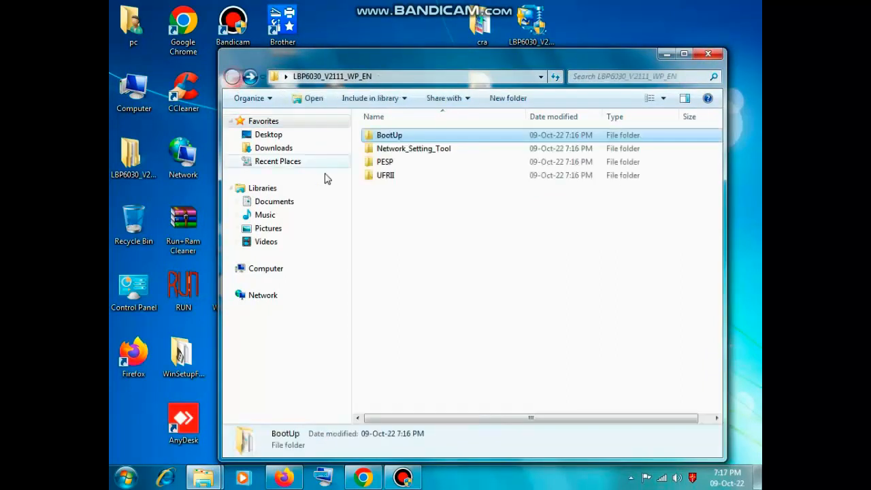
double_click(396, 136)
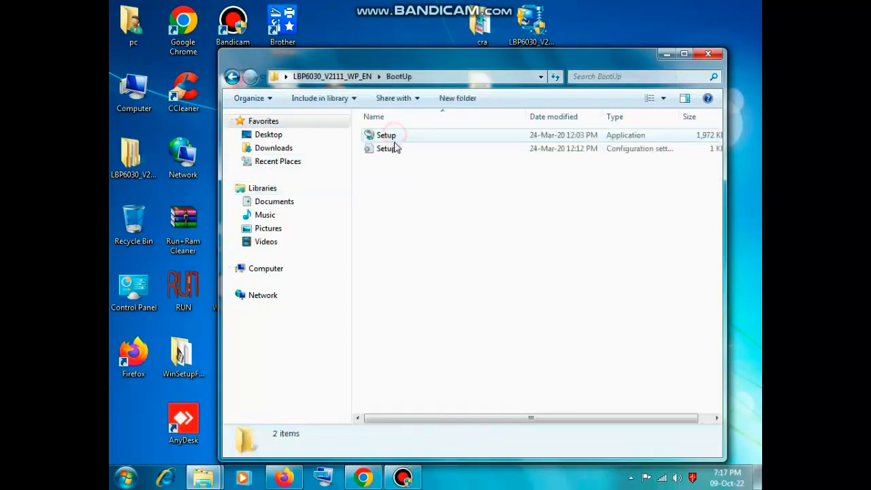
double_click(397, 136)
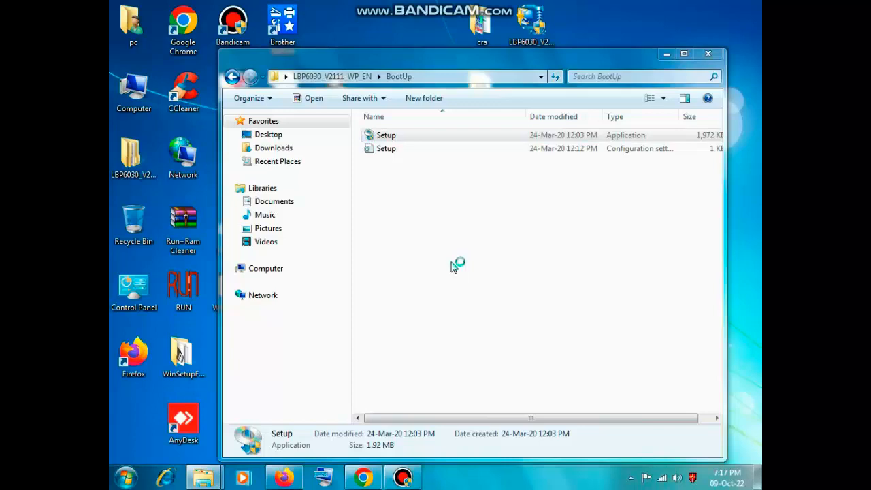
- Advance the UFRII LT Printer Driver installer to its setup methods and select USB Connection
click(515, 339)
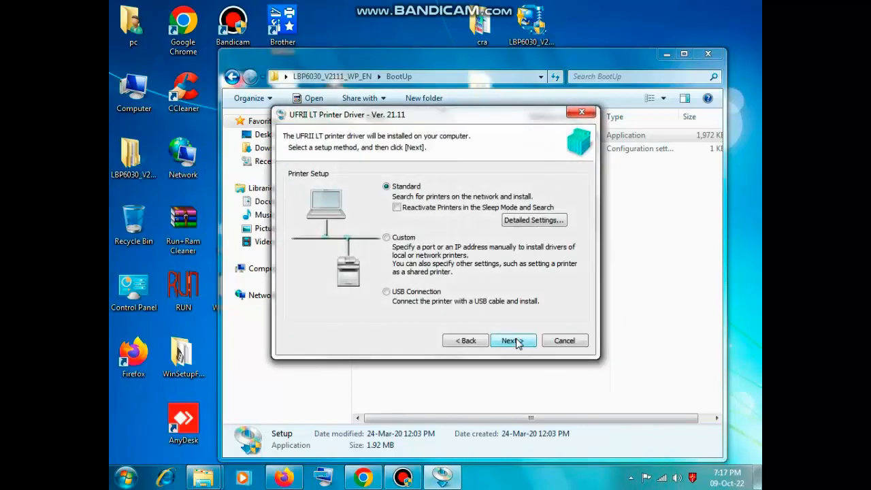
click(398, 297)
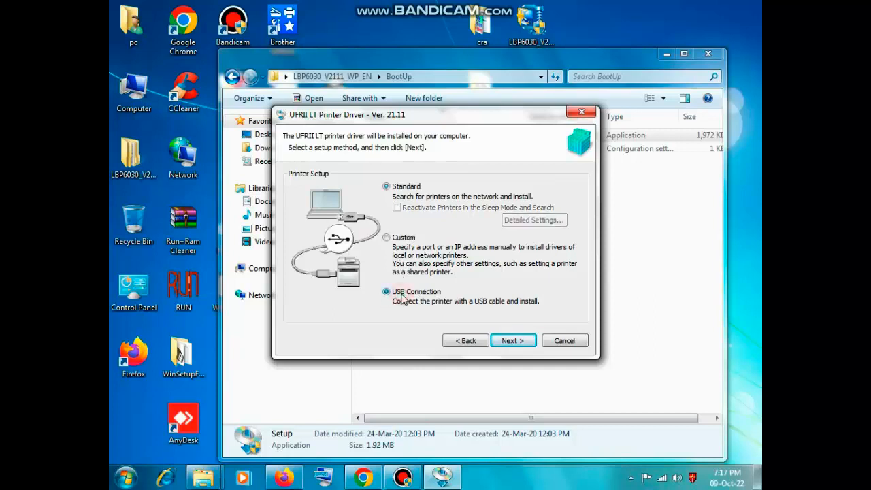
click(407, 238)
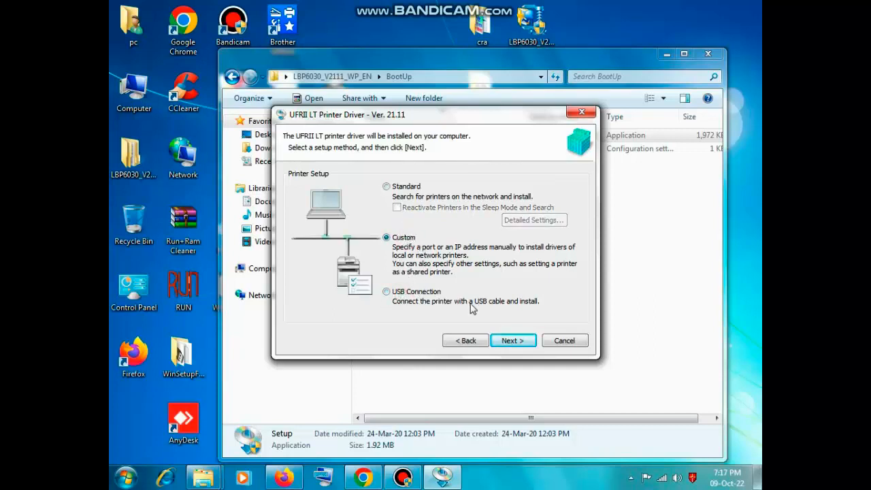
click(415, 296)
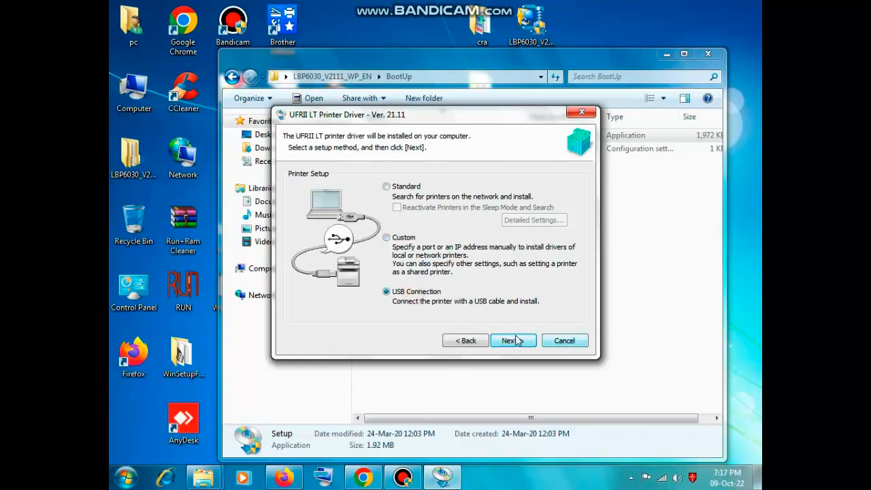